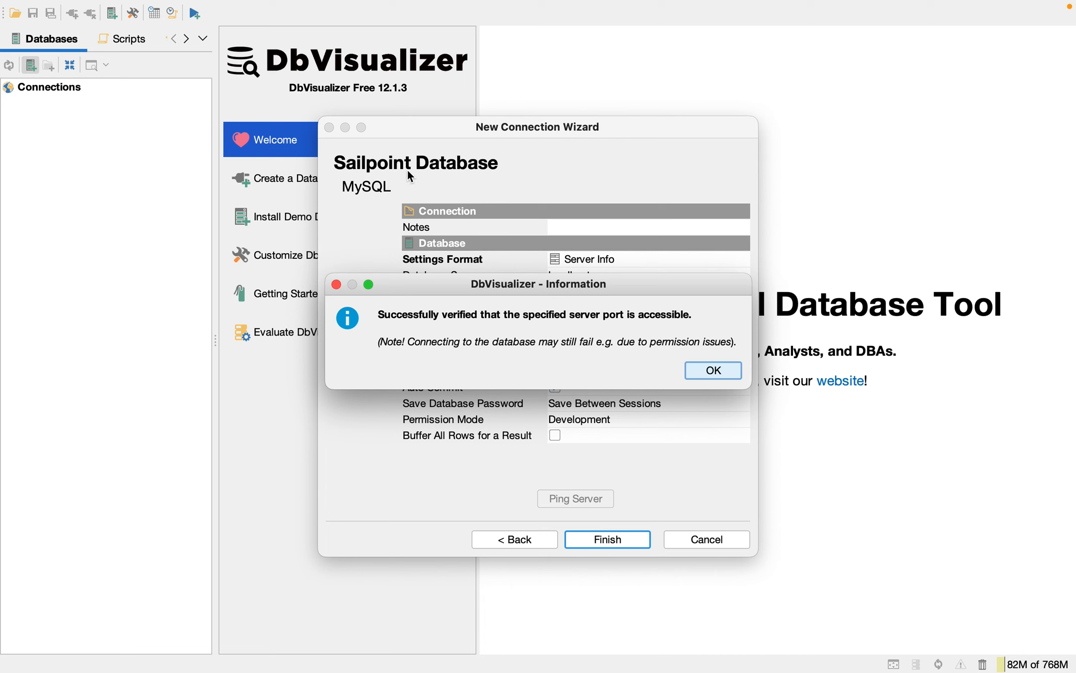
- Finish creating the Sailpoint Database connection and expand its list of databases
click(698, 369)
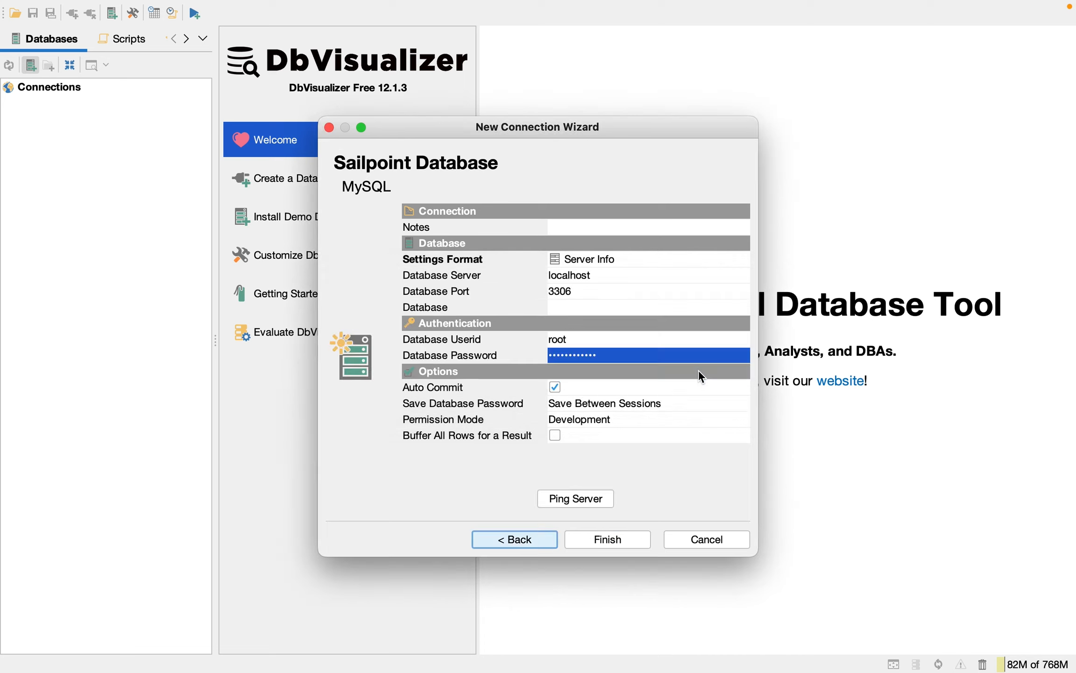
click(629, 540)
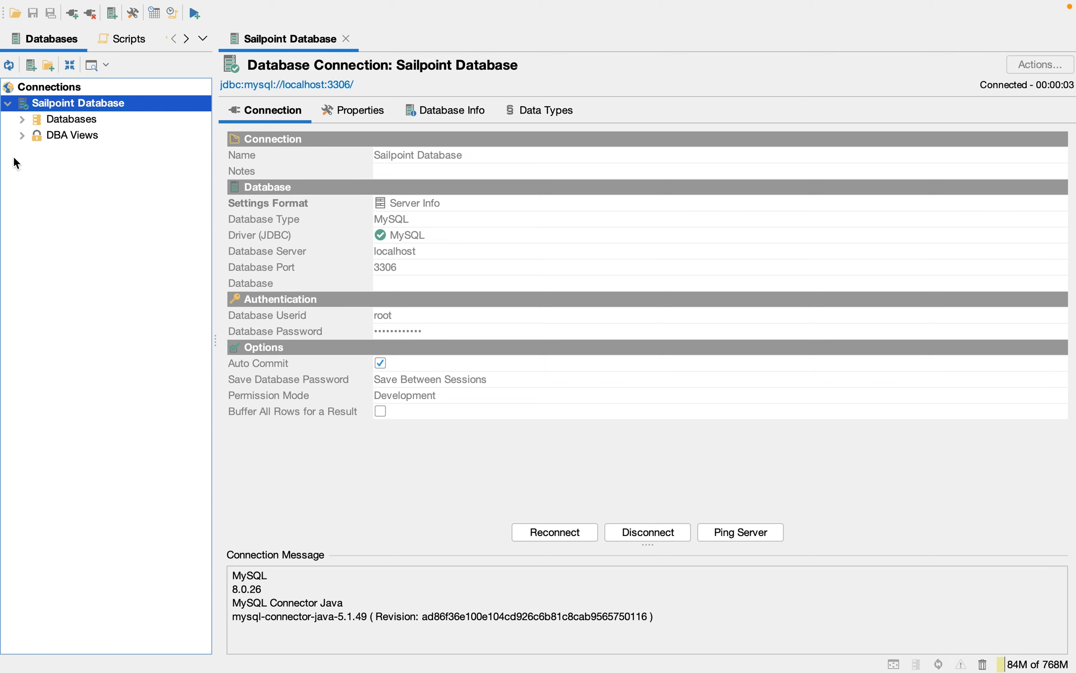
click(23, 120)
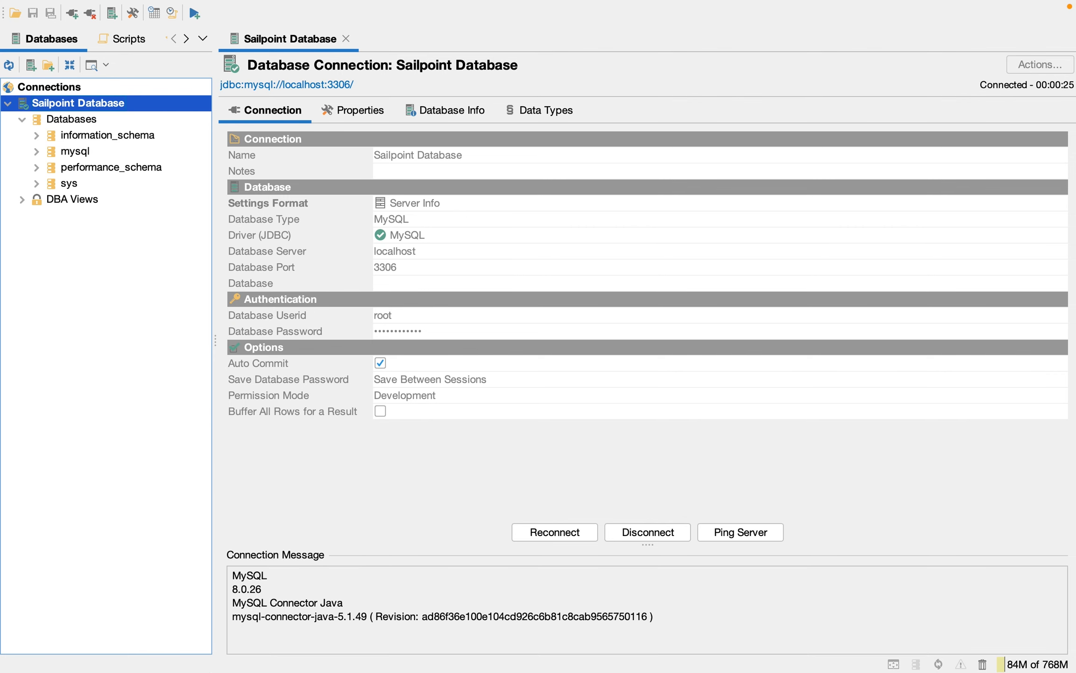
- Switch to Finder, look through the SQL scripts in Downloads' JDBC_DATABASE_SQL_COMMANDS folder, and return to DbVisualizer
mouse_move(203, 654)
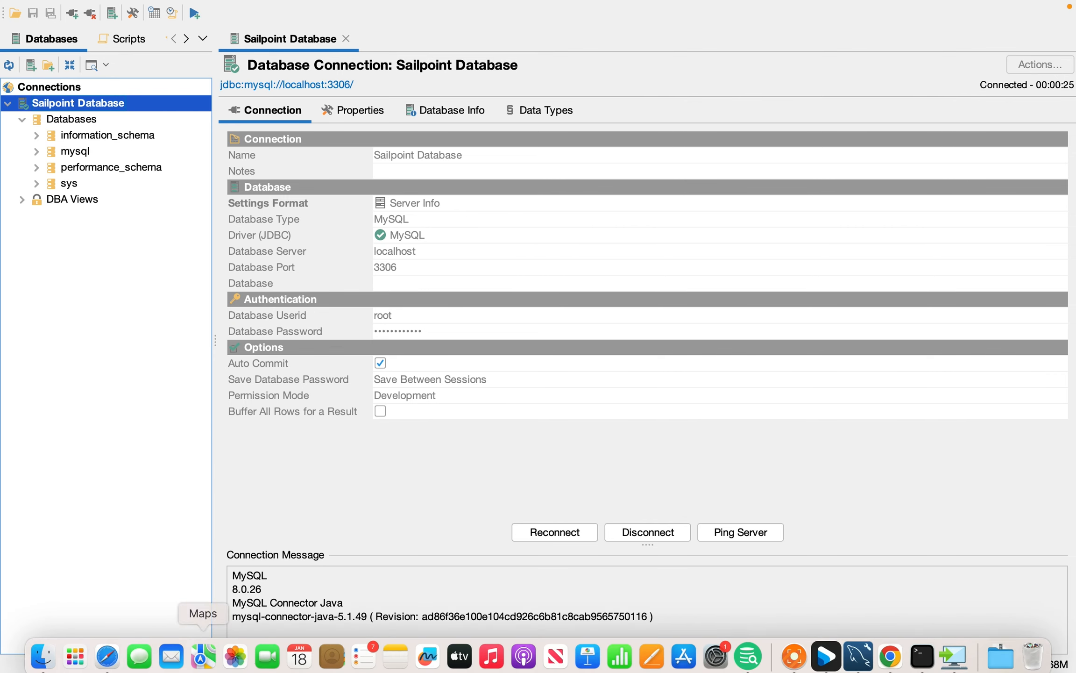
click(44, 650)
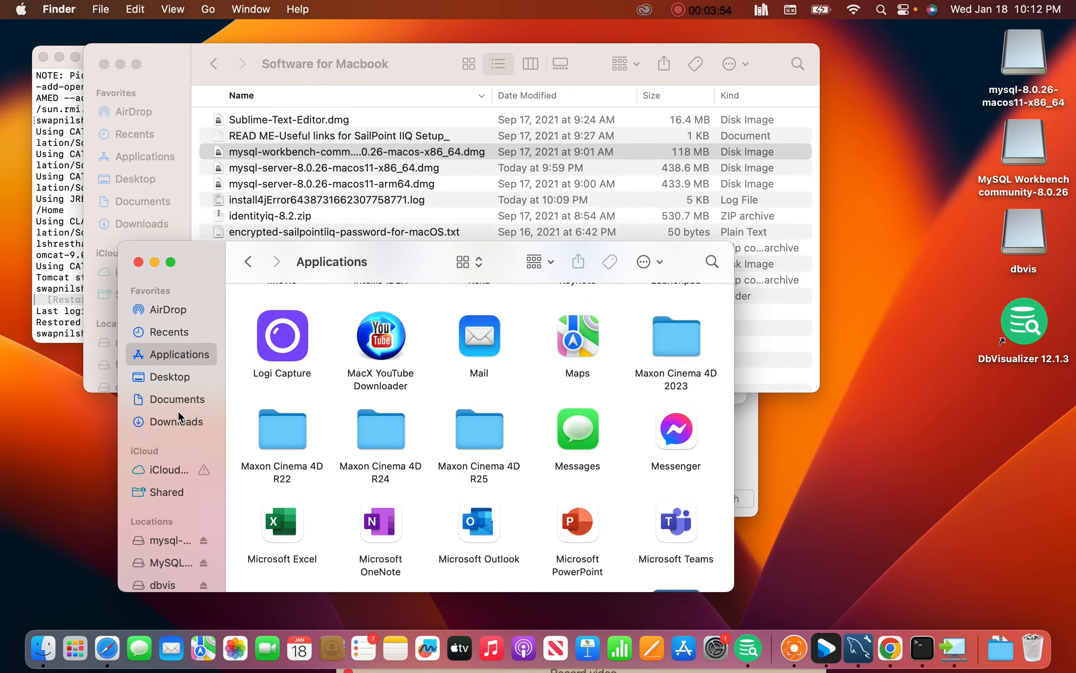
click(177, 421)
click(304, 317)
double_click(304, 317)
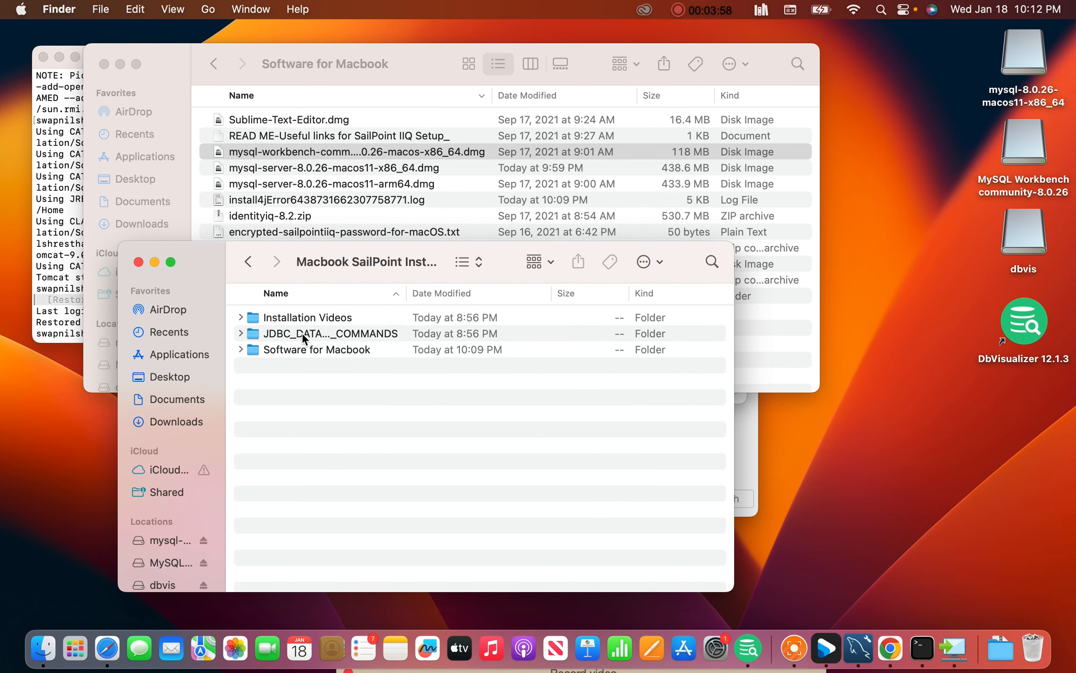
double_click(301, 333)
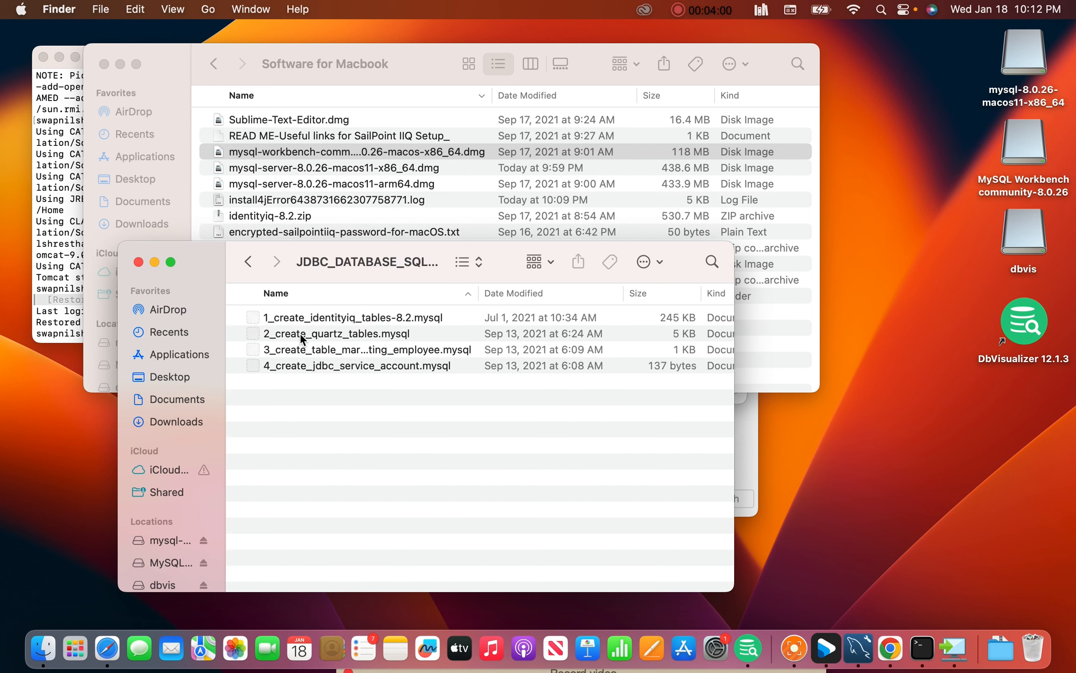
click(306, 318)
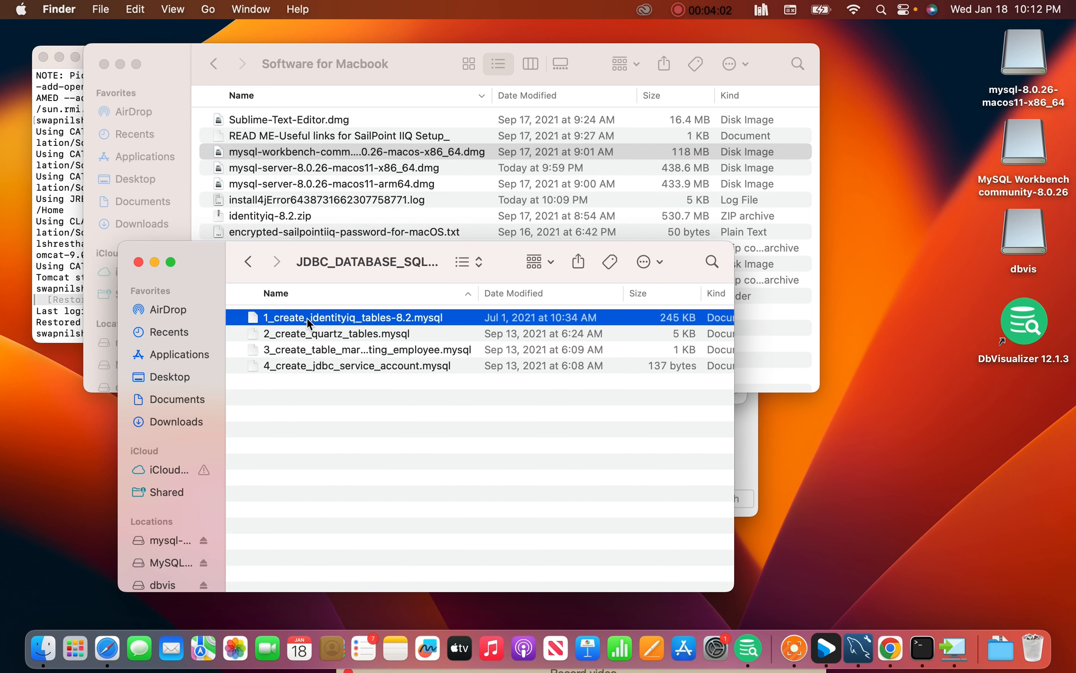
click(283, 332)
click(286, 317)
click(749, 636)
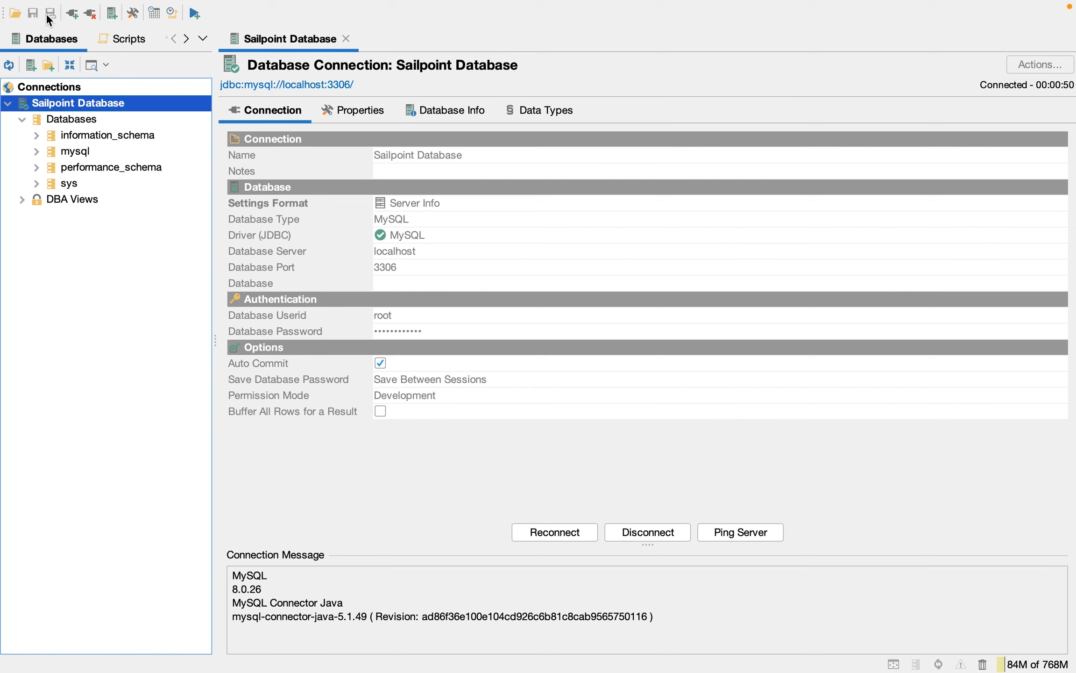
- Browse for a script to open in Downloads/Macbook SailPoint Installation/JDBC_DATABASE_SQL_COMMANDS, allowing access to the Downloads folder
click(16, 14)
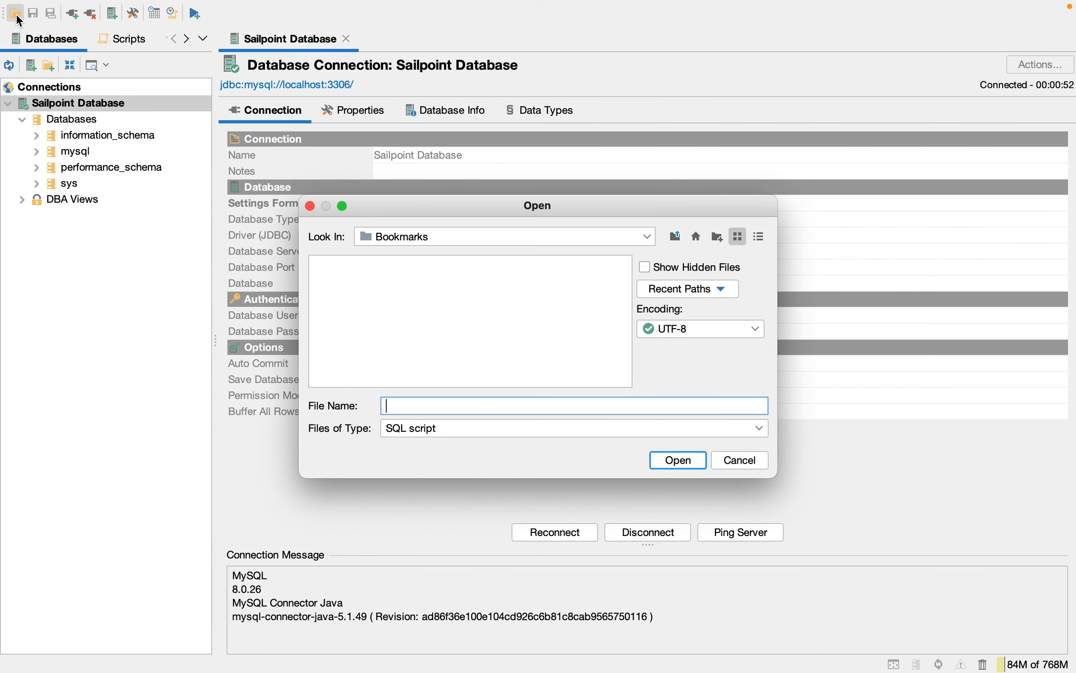
click(717, 458)
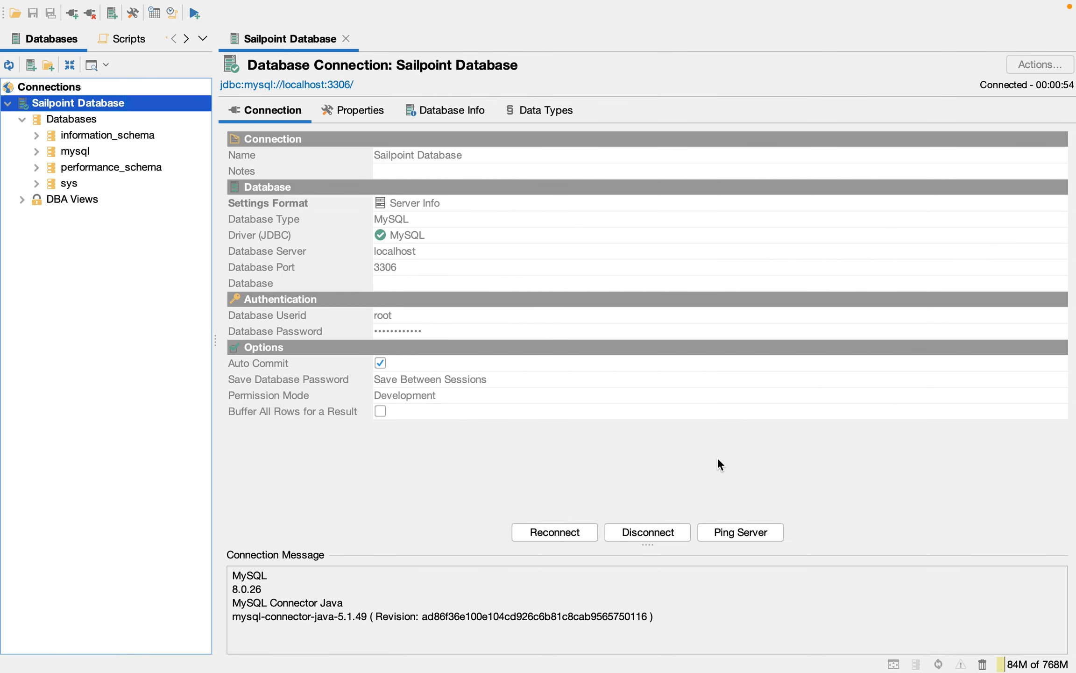
click(132, 9)
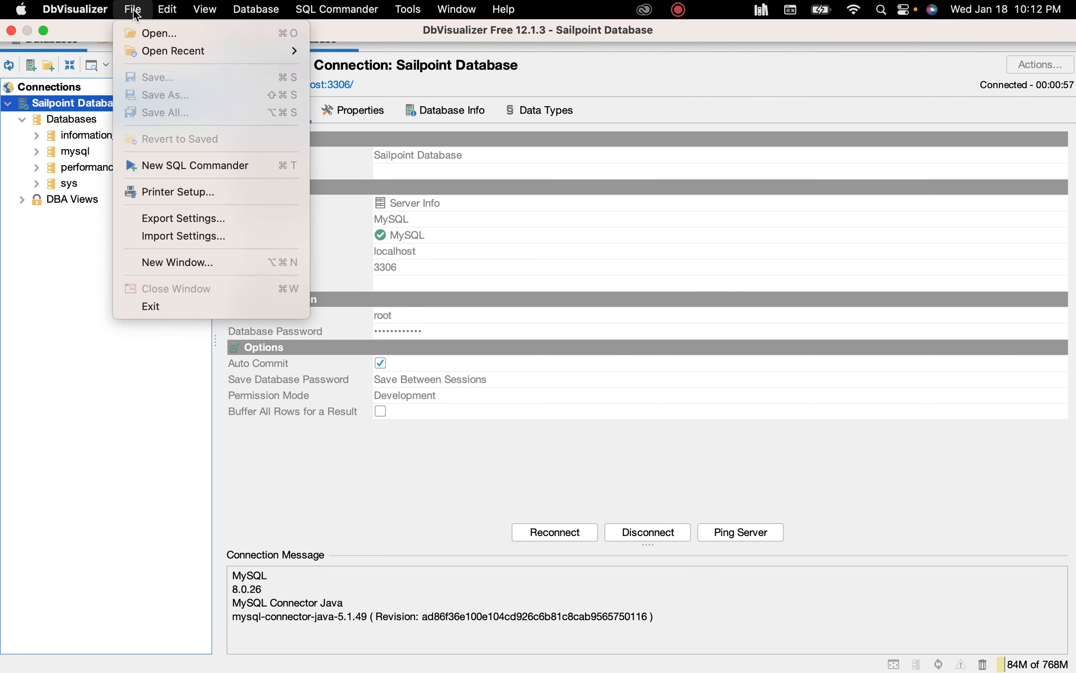
click(158, 34)
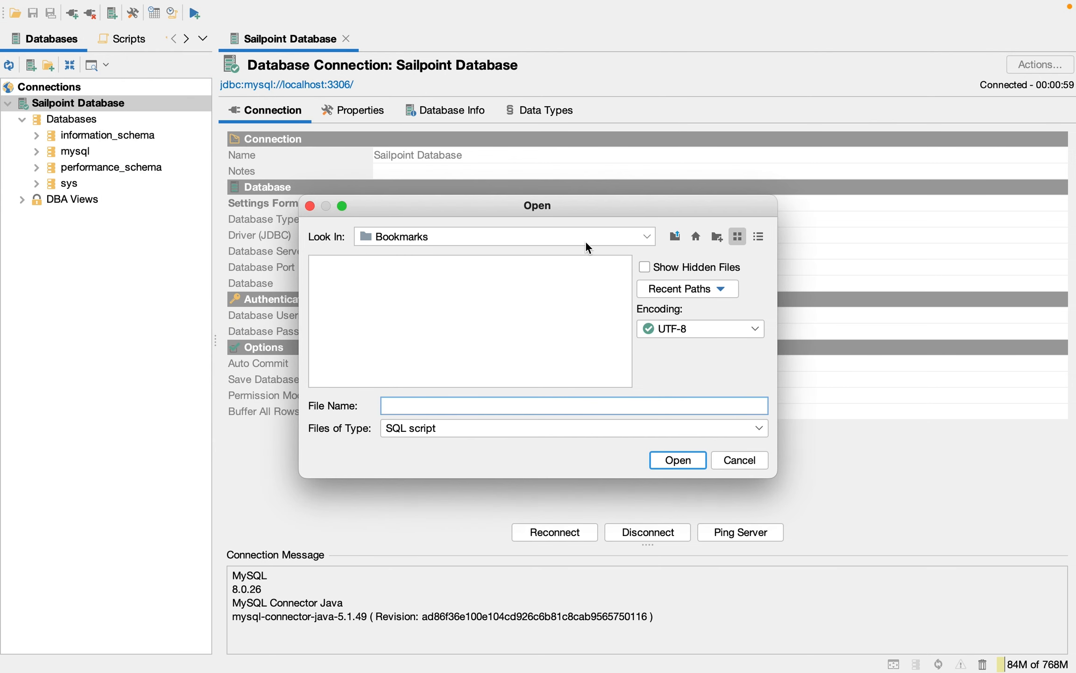
click(647, 237)
click(430, 274)
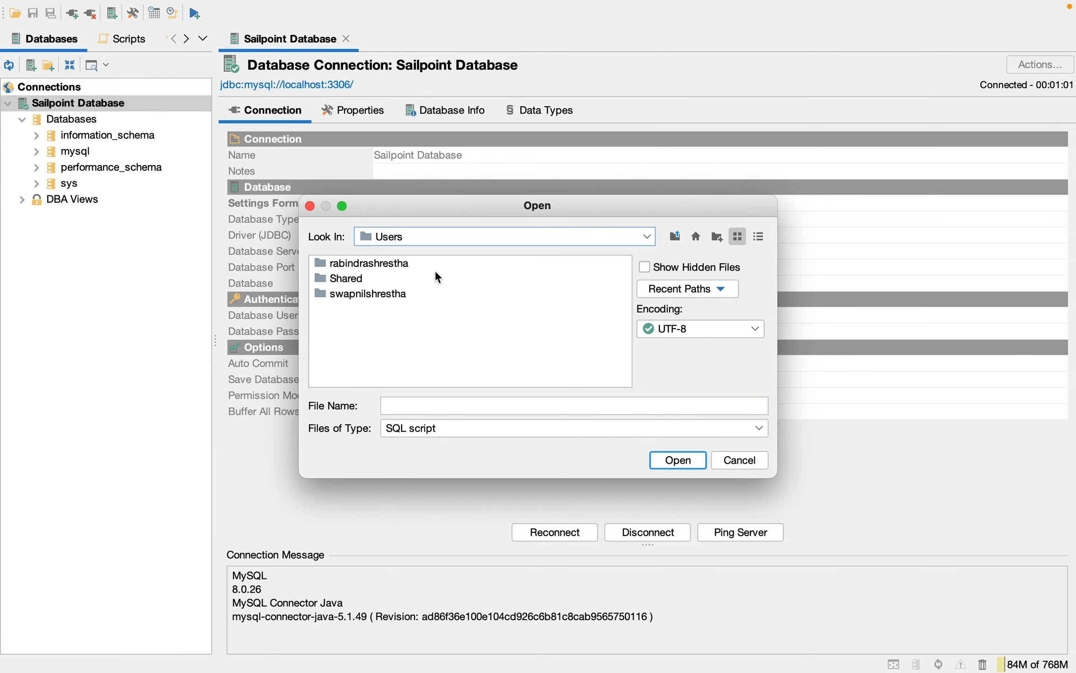
double_click(354, 292)
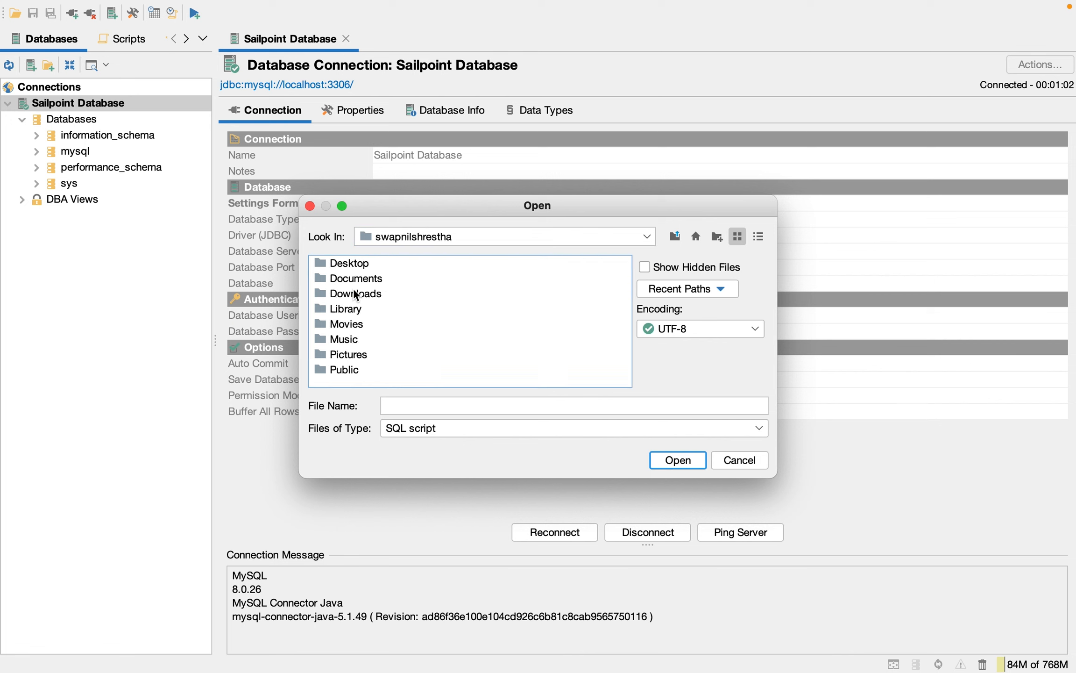
double_click(350, 298)
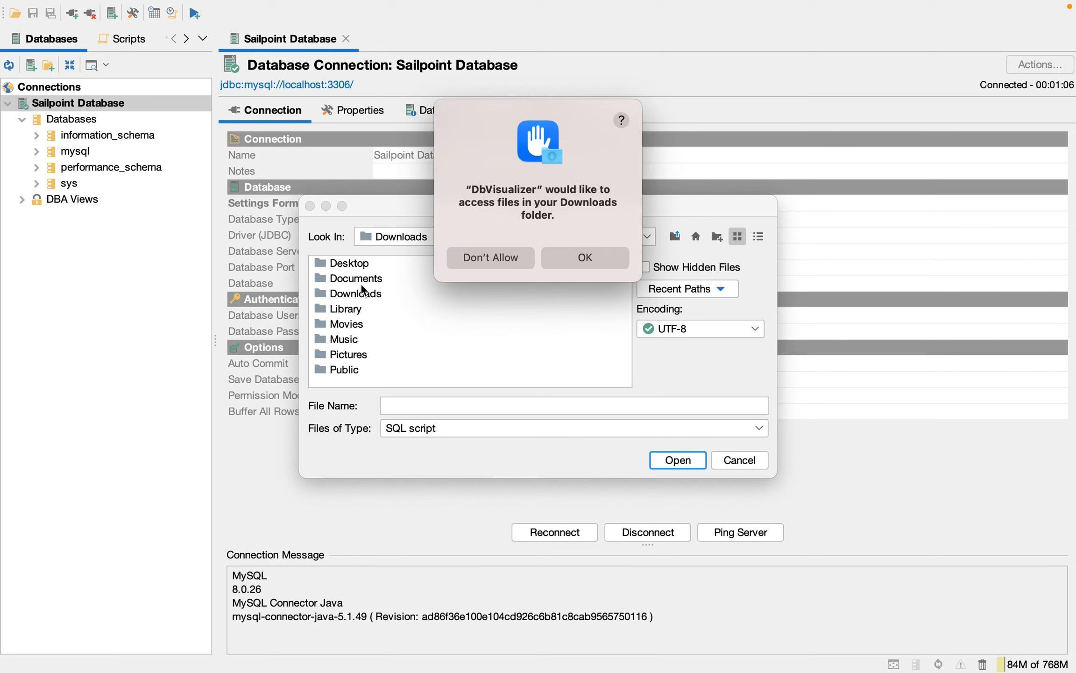
click(576, 263)
double_click(414, 264)
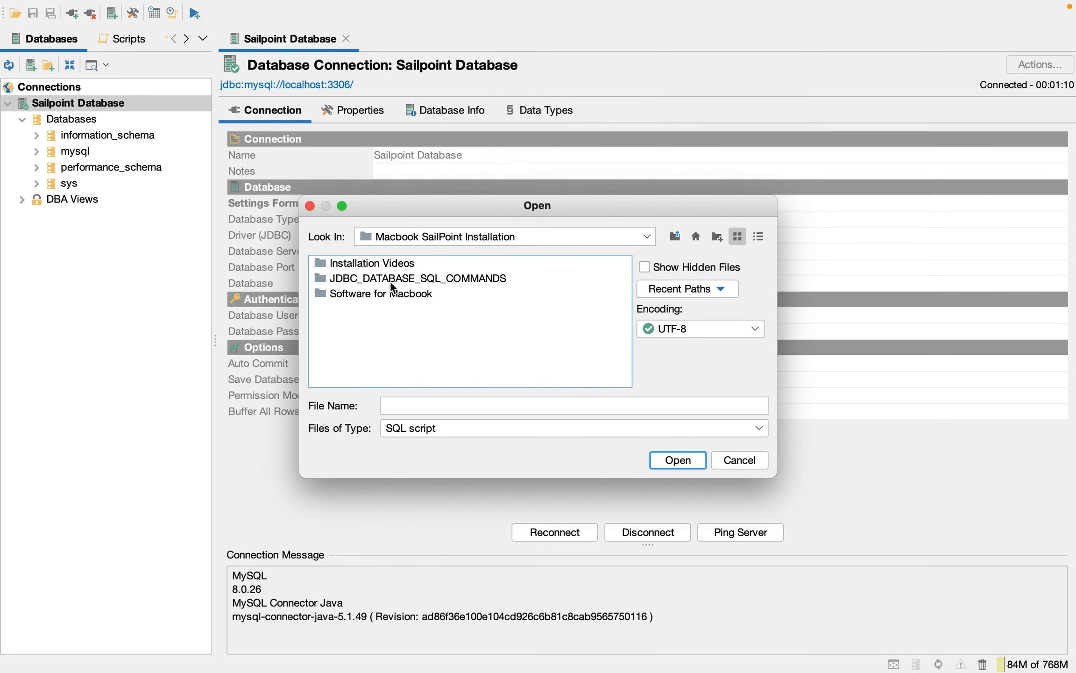
double_click(393, 280)
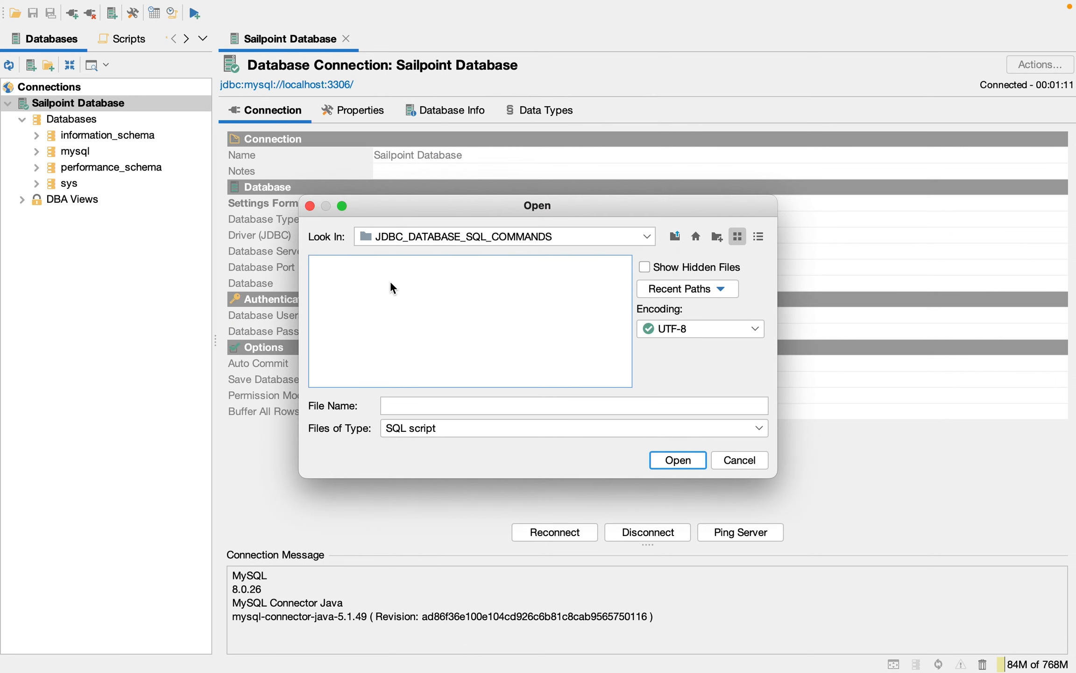
- Show all file types, open 1_create_identityiq_tables-8.2.mysql and execute it on the Sailpoint Database connection
click(624, 427)
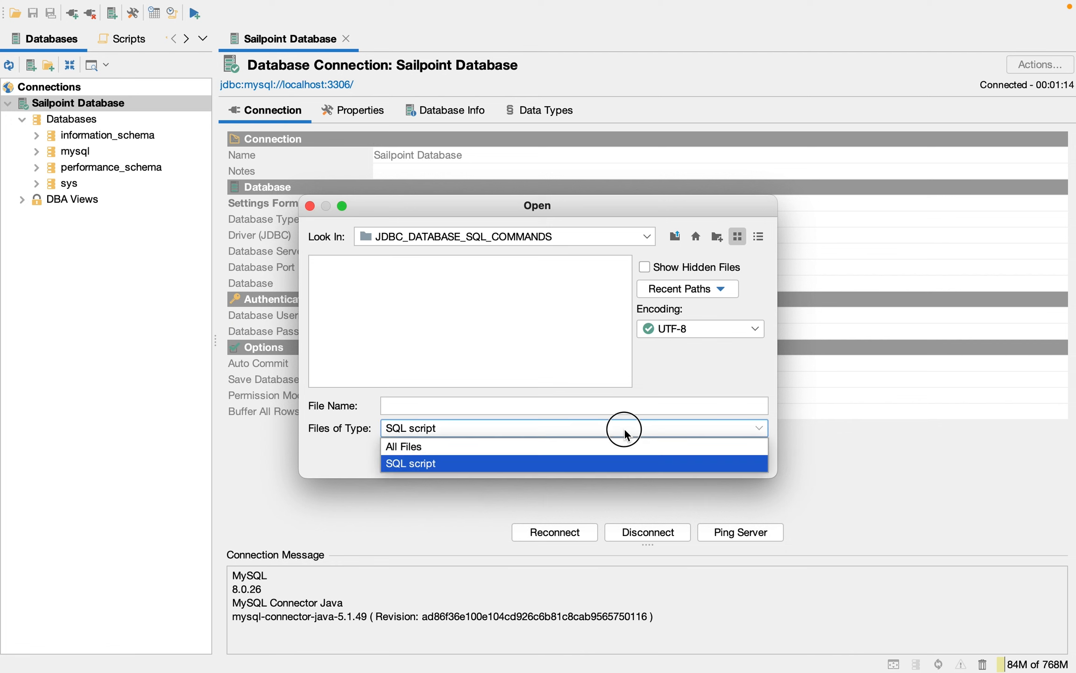
click(537, 445)
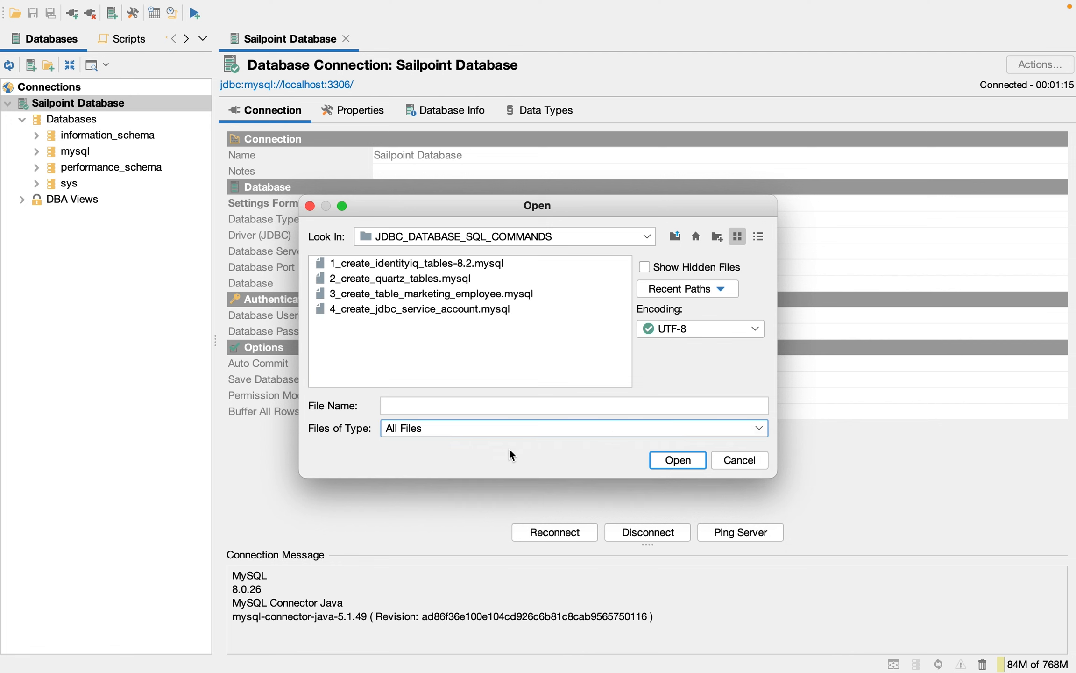
click(434, 266)
click(676, 460)
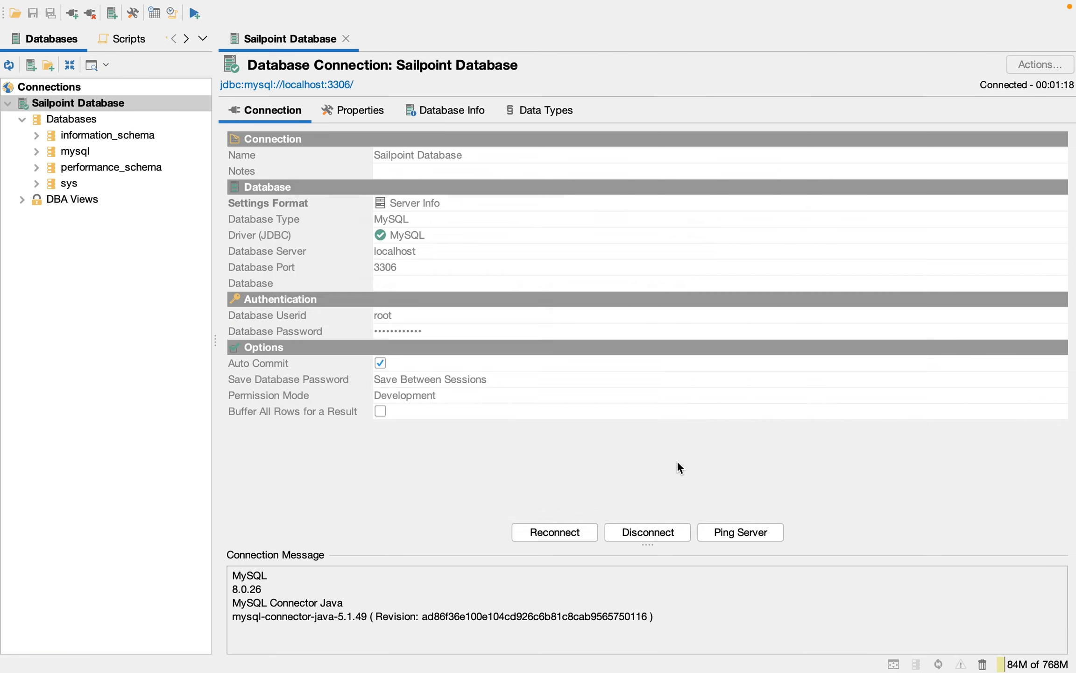
scroll(561, 309, down, 6)
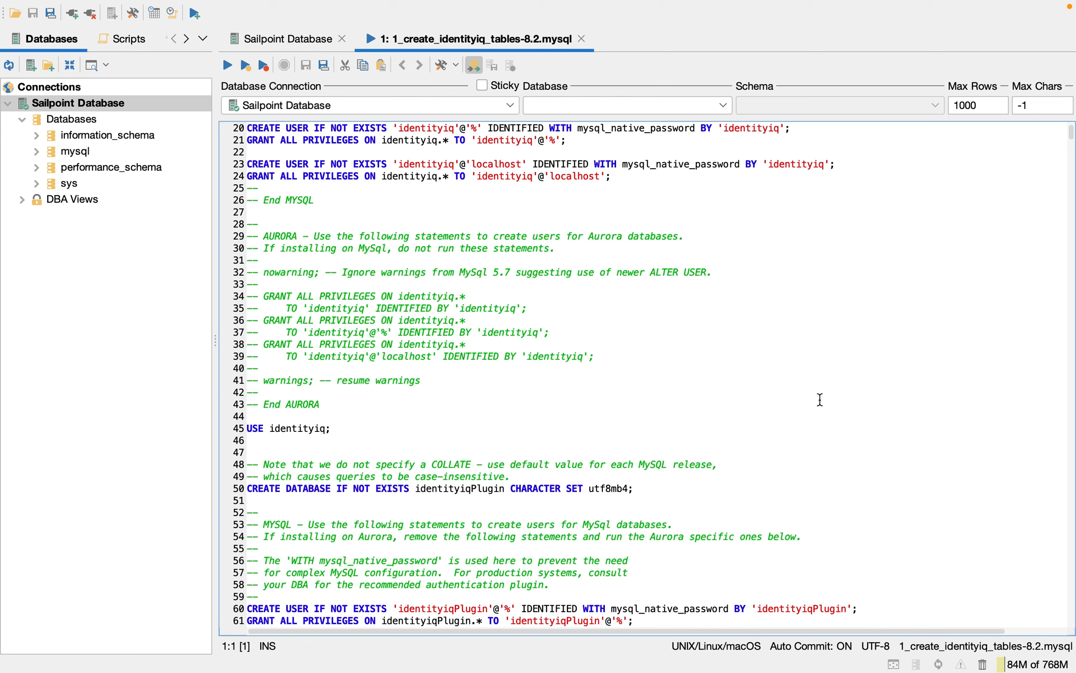
click(228, 66)
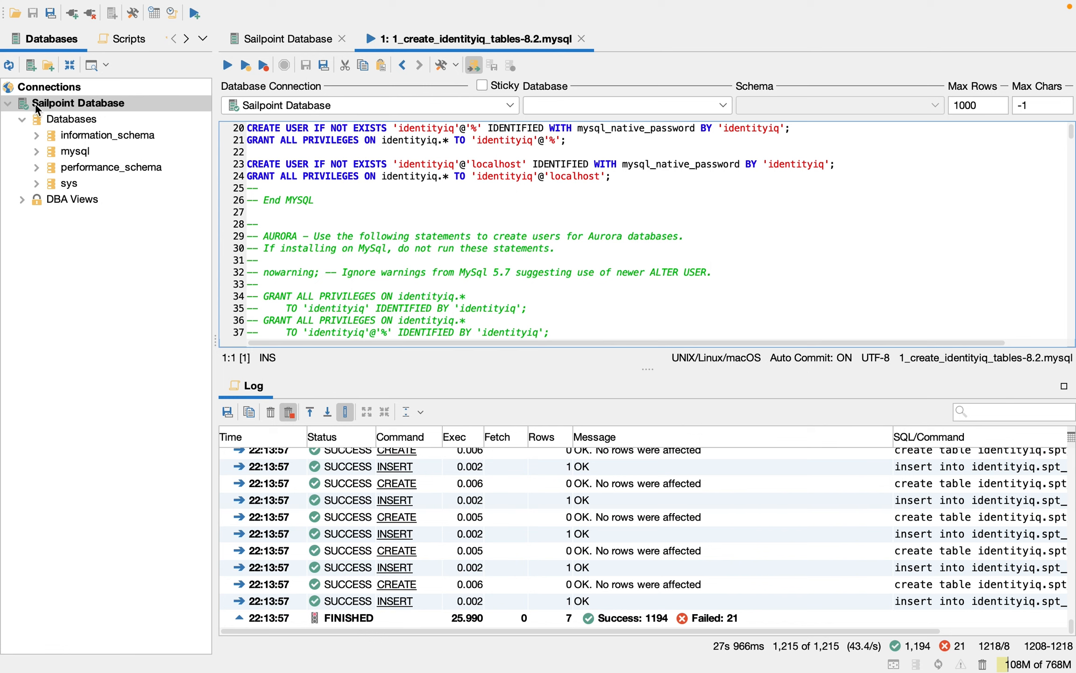
- Refresh the Sailpoint Database tree and check for the identityiq and identityiqPlugin databases
click(9, 65)
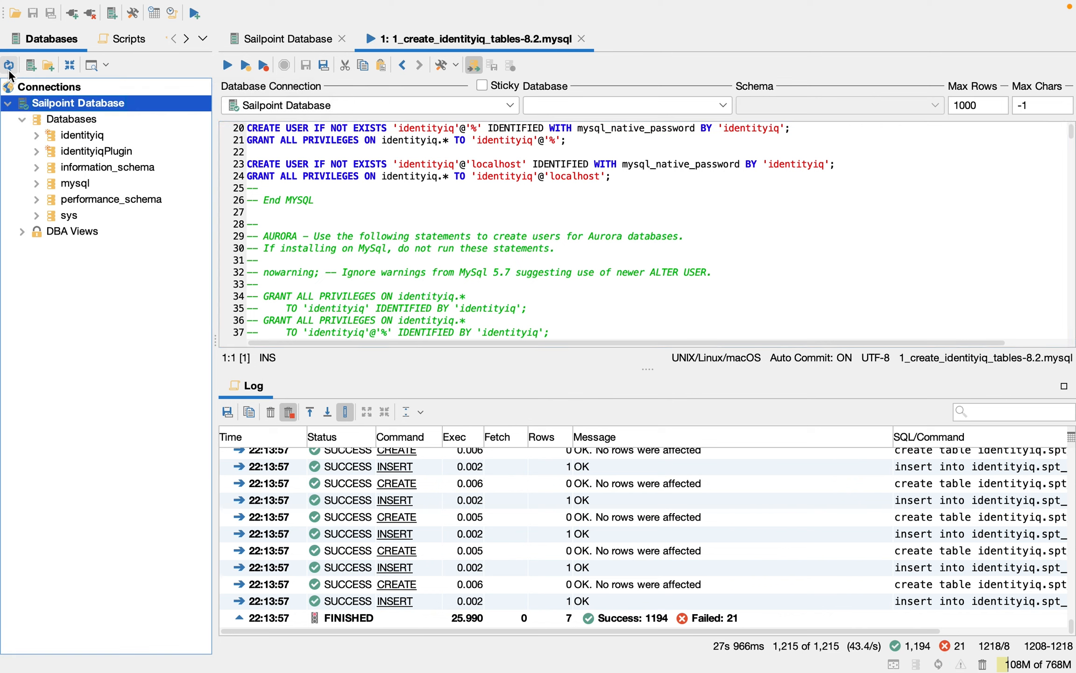
click(69, 137)
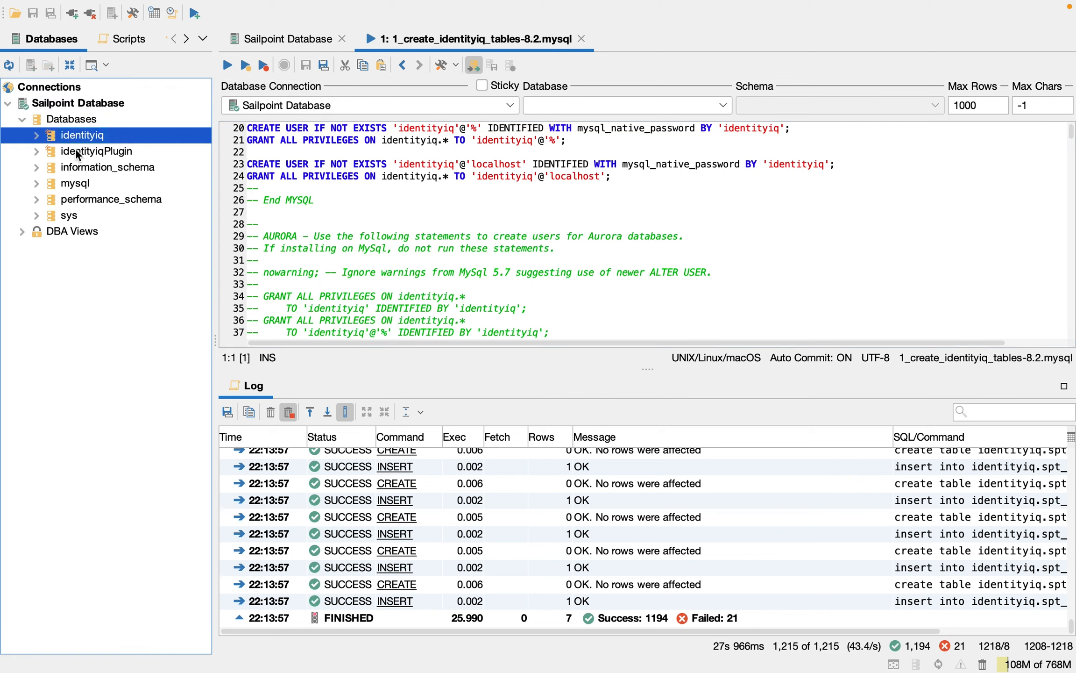
click(75, 148)
click(81, 140)
click(83, 151)
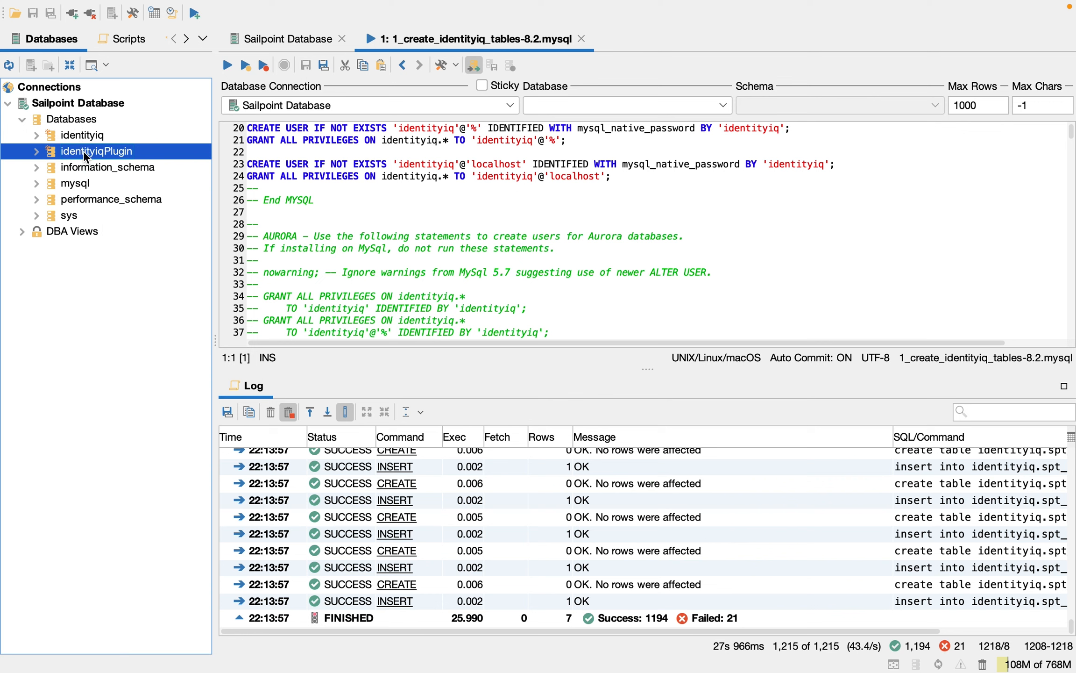
- Open the script 2_create_quartz_tables.mysql and execute it on the Sailpoint Database connection
mouse_move(66, 2)
click(133, 9)
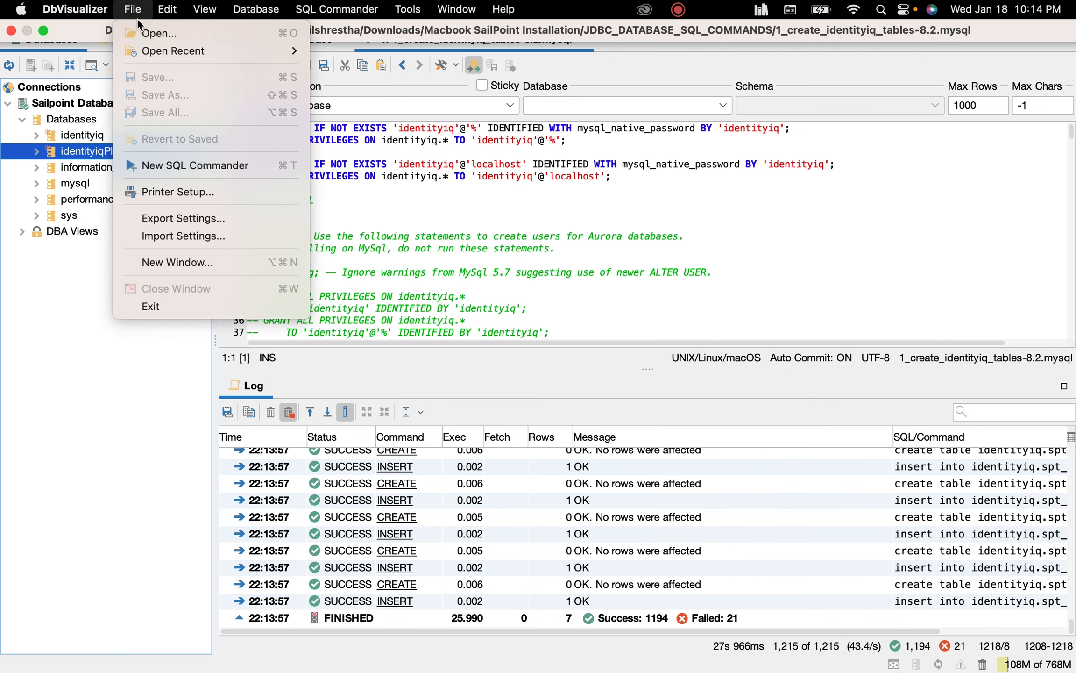
click(150, 34)
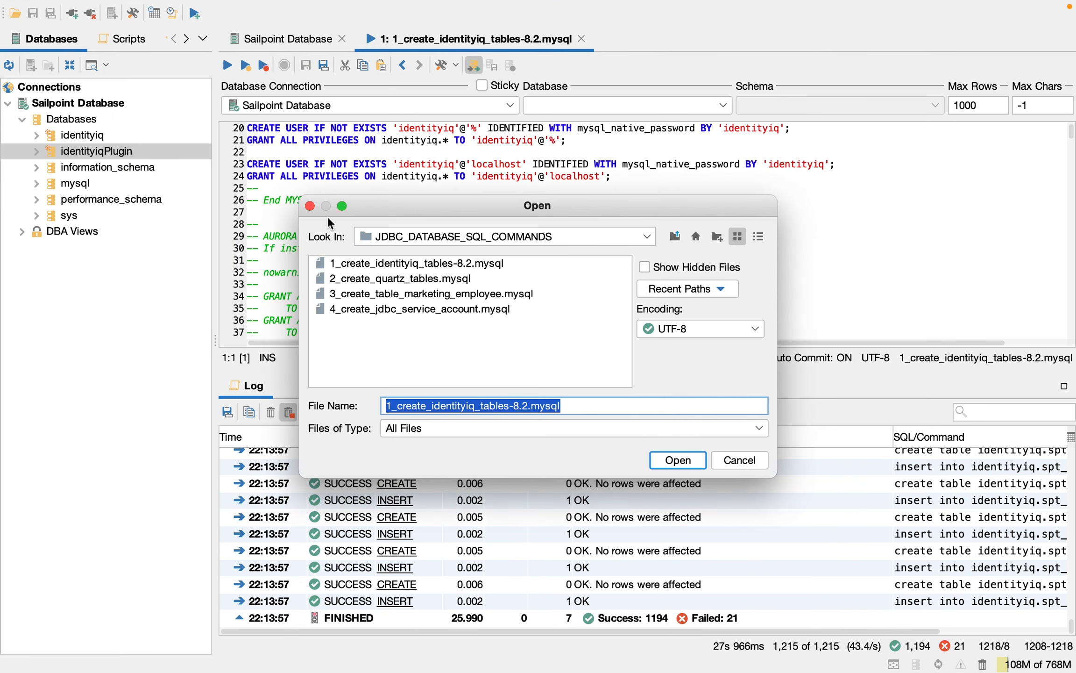
click(384, 278)
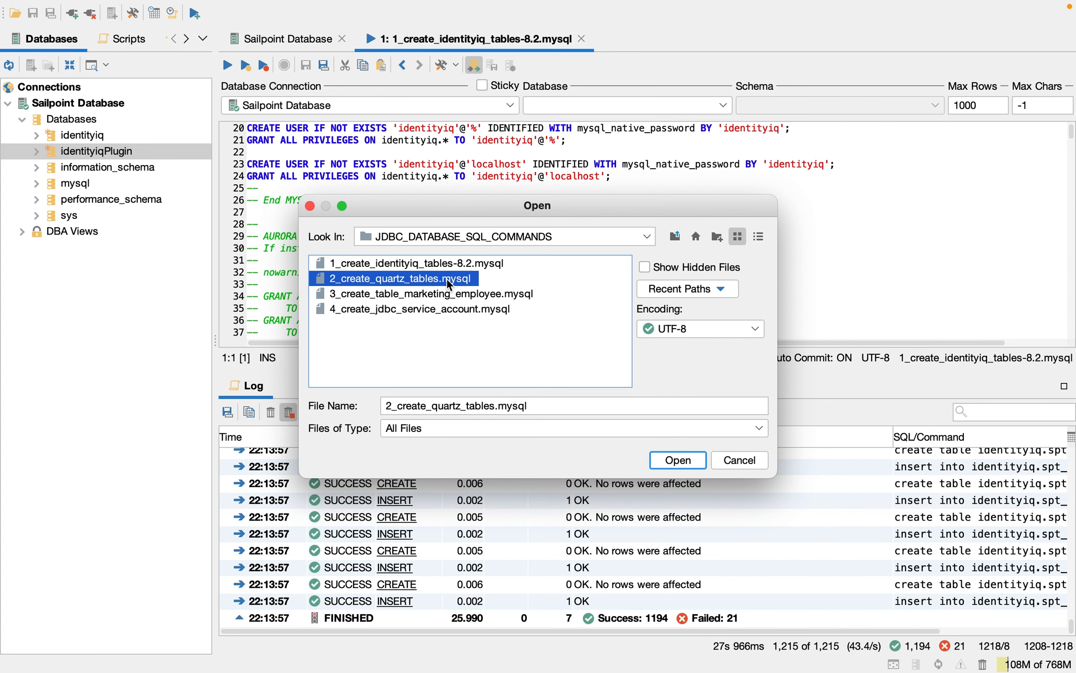
click(675, 460)
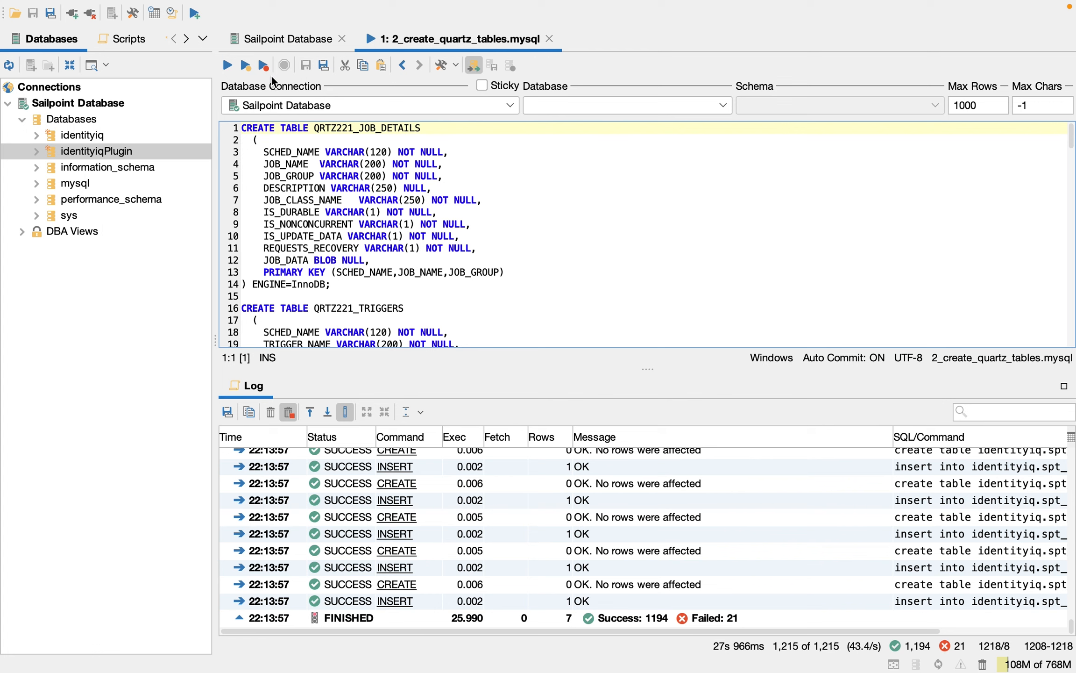
click(229, 66)
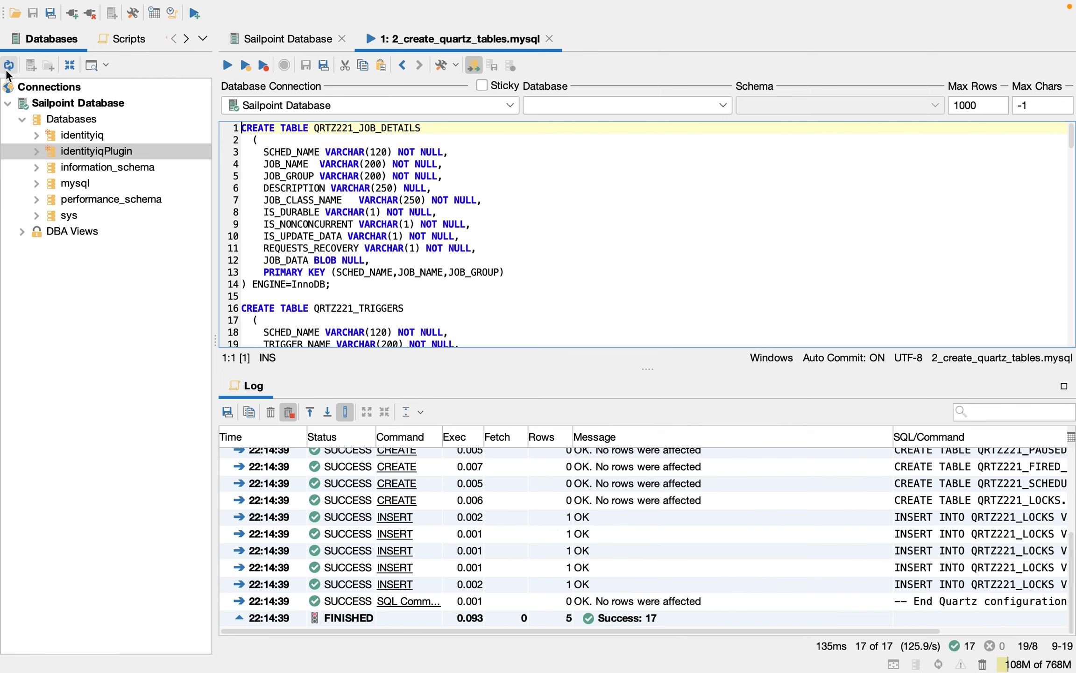
- Expand the identityiq database's tables and widen the database tree to examine the full table names
click(84, 149)
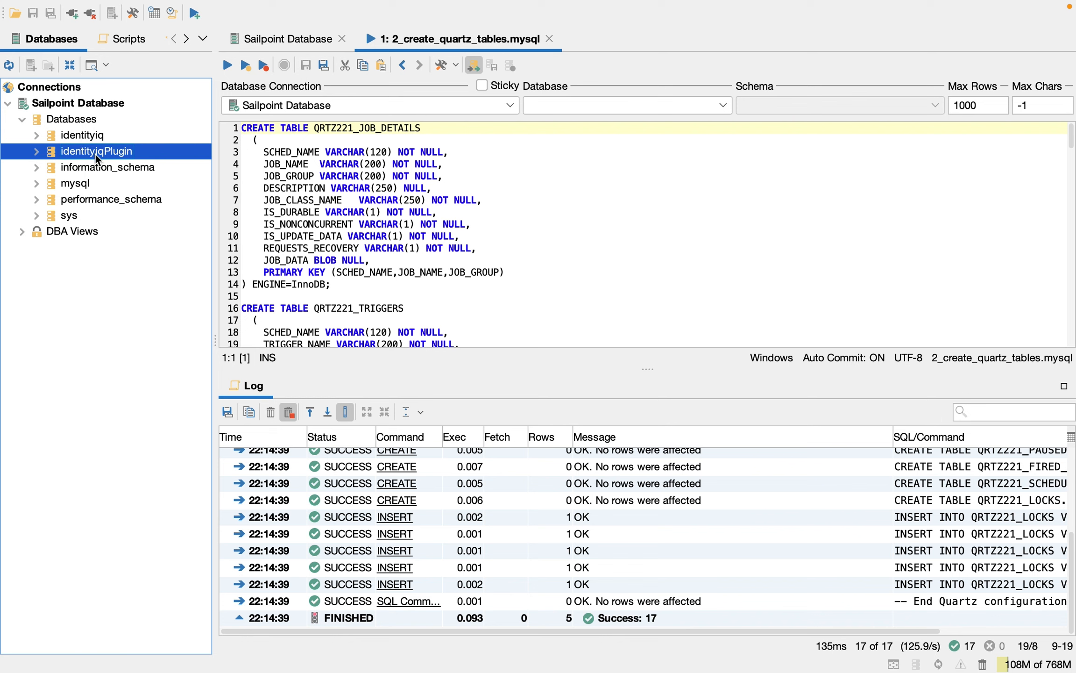
click(37, 135)
click(51, 152)
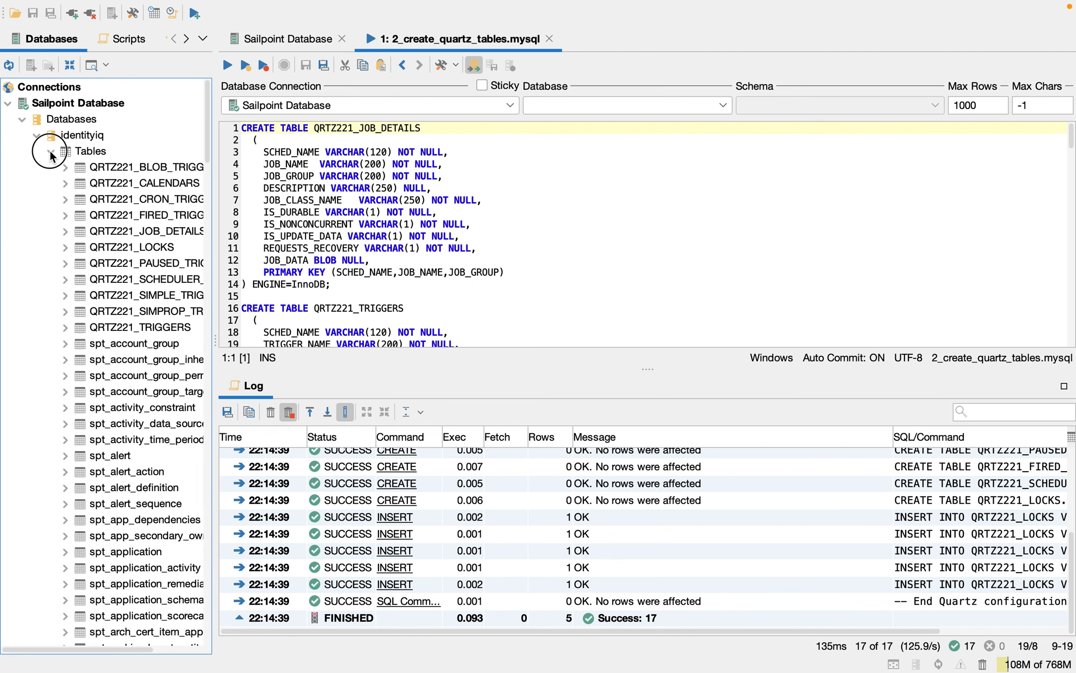
scroll(106, 331, down, 5)
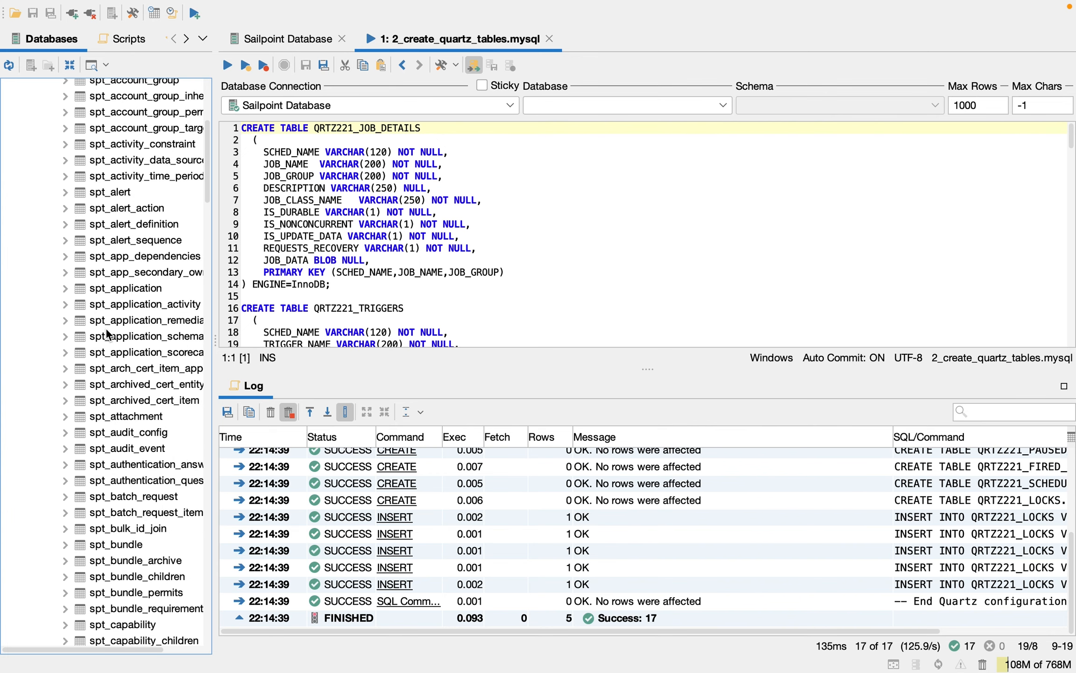
drag(216, 322, 263, 322)
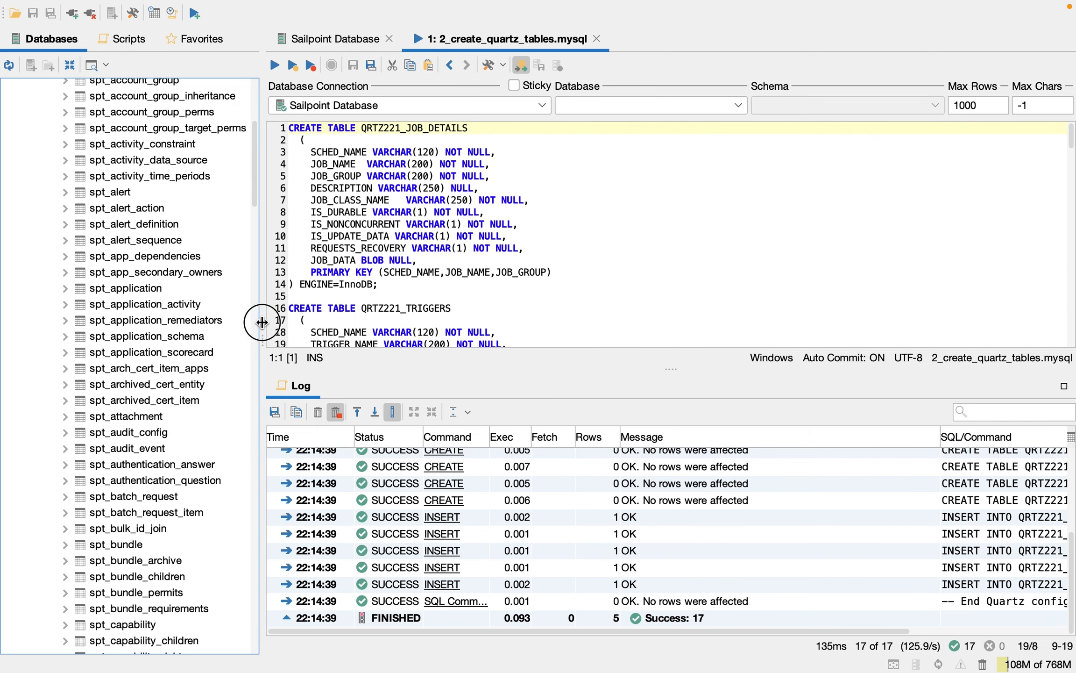
- Browse the identityiq table list and select the spt_application table and the spt_identity table
click(129, 294)
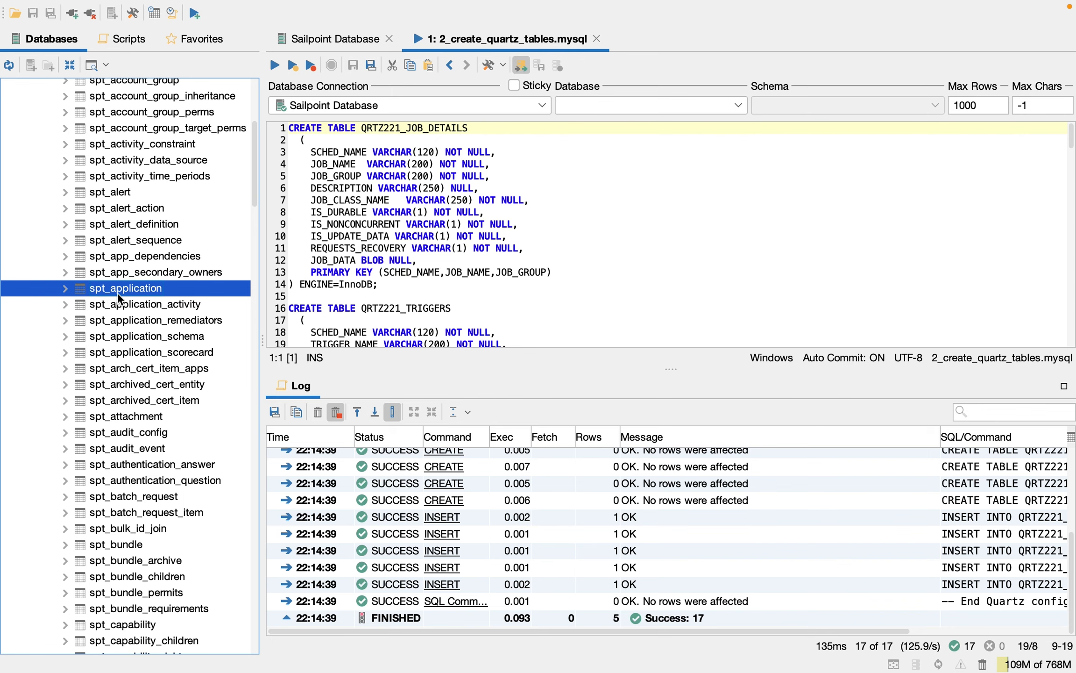
scroll(125, 294, down, 15)
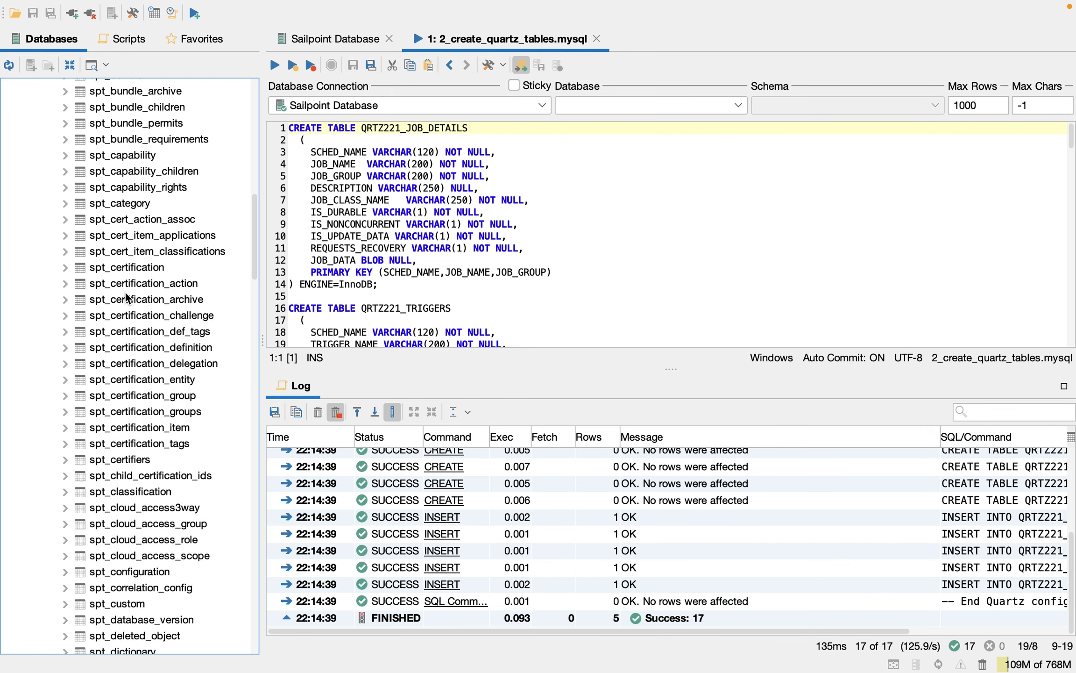
scroll(127, 297, down, 12)
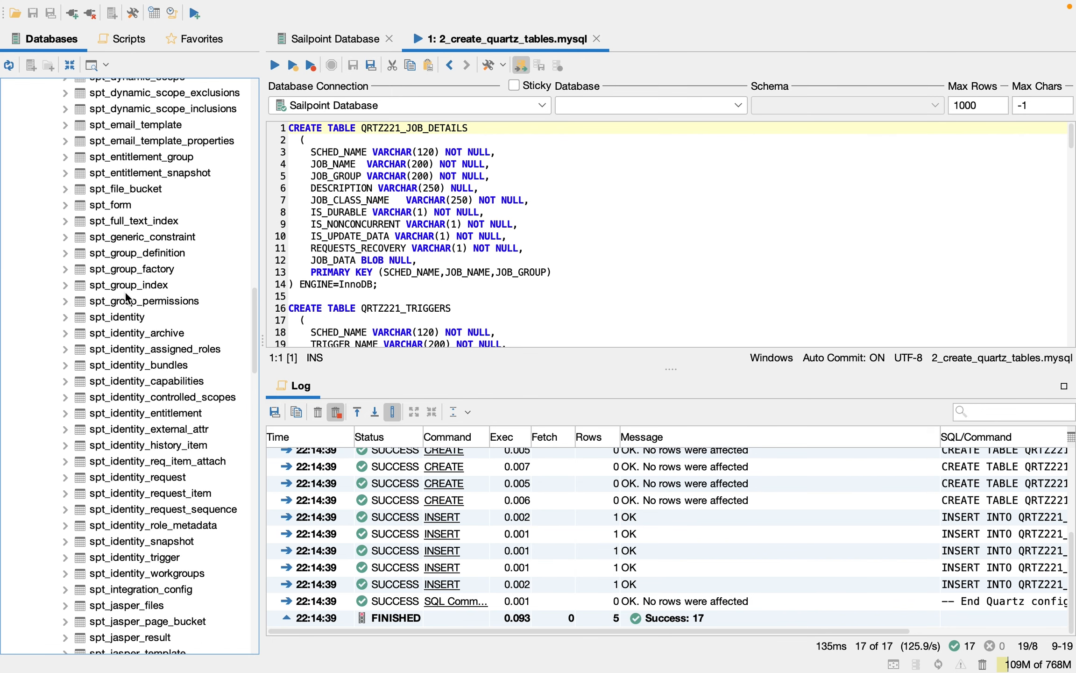
click(127, 313)
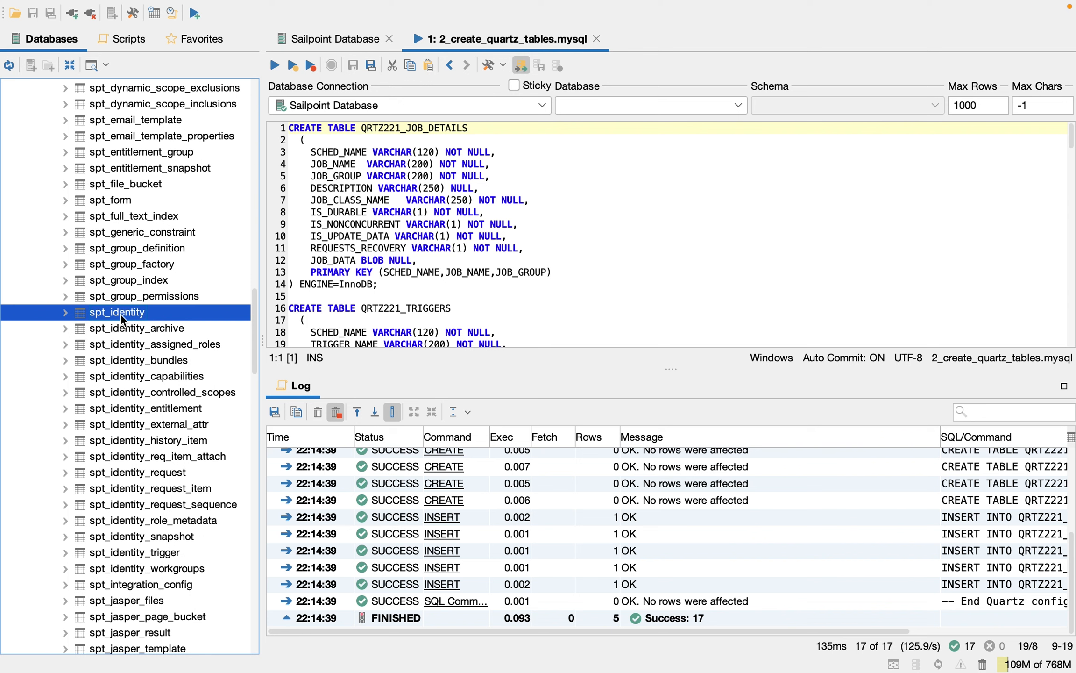
- Expand the spt_identity table and open the details of its Columns object
click(68, 317)
click(99, 329)
double_click(99, 330)
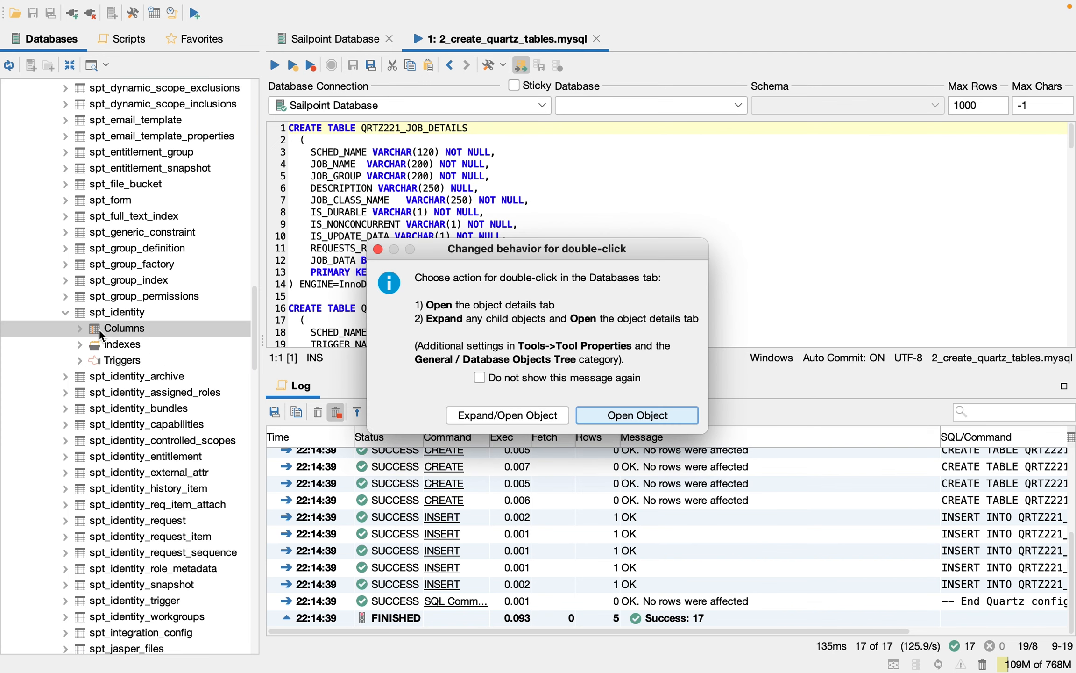
click(615, 414)
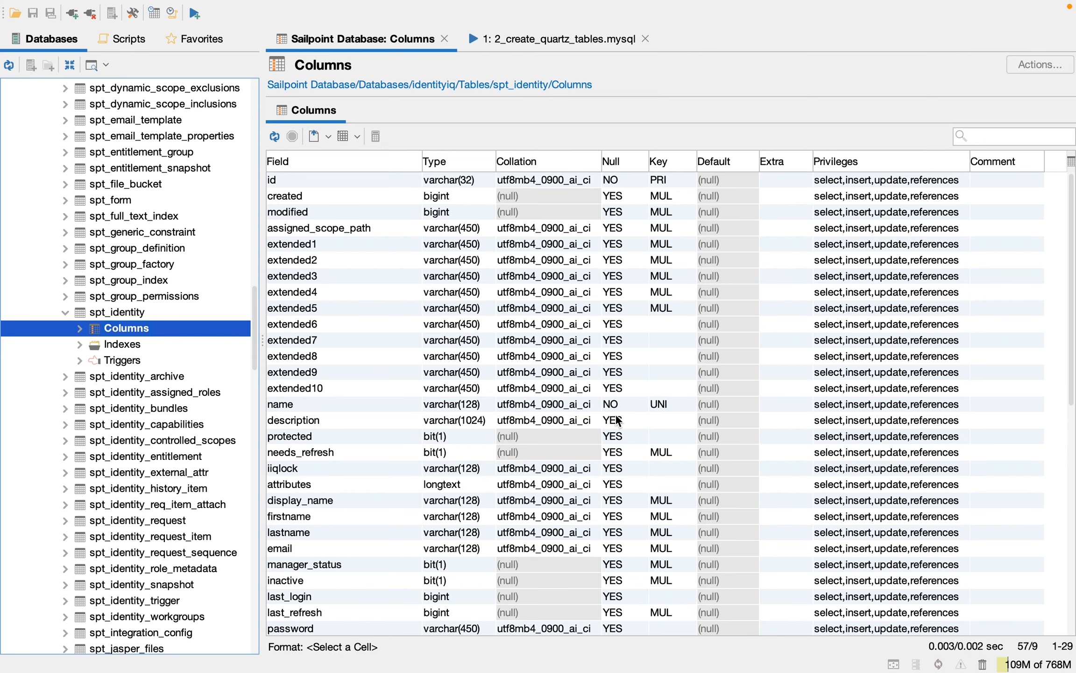
- Sort the spt_identity columns by field name in descending order and collapse the table in the database tree
click(309, 161)
click(309, 160)
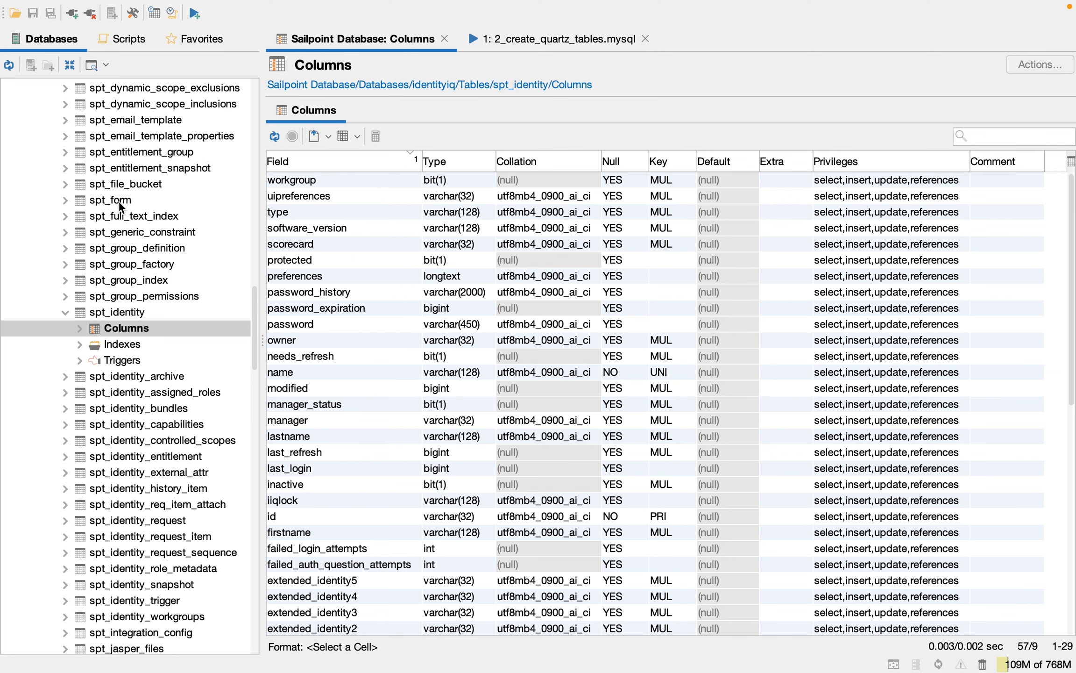
click(66, 312)
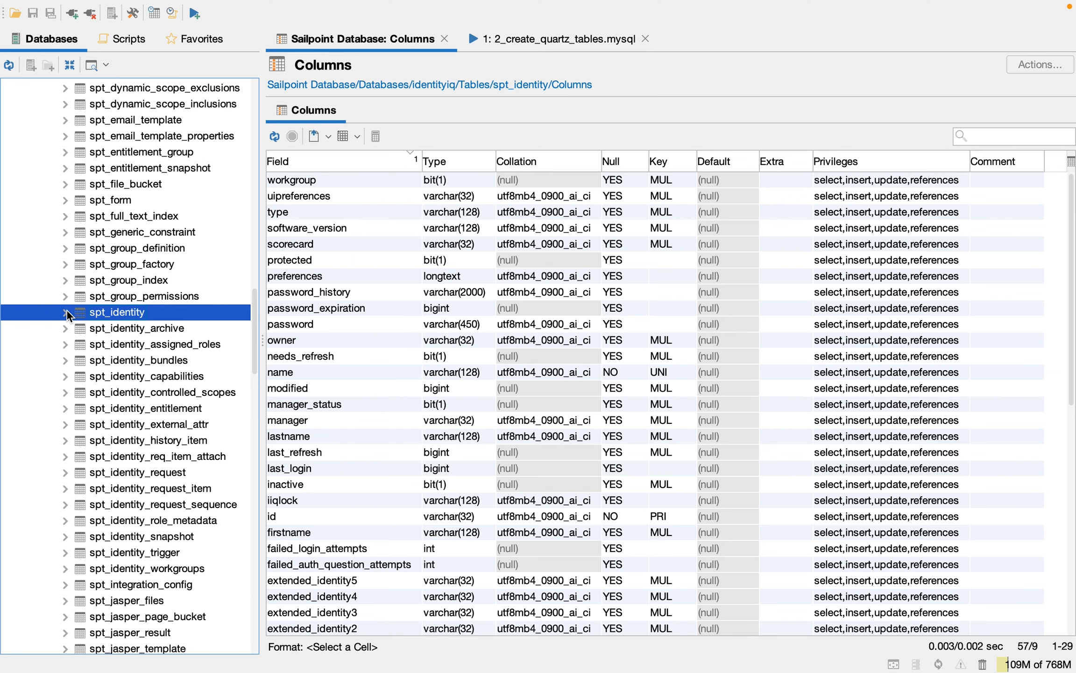